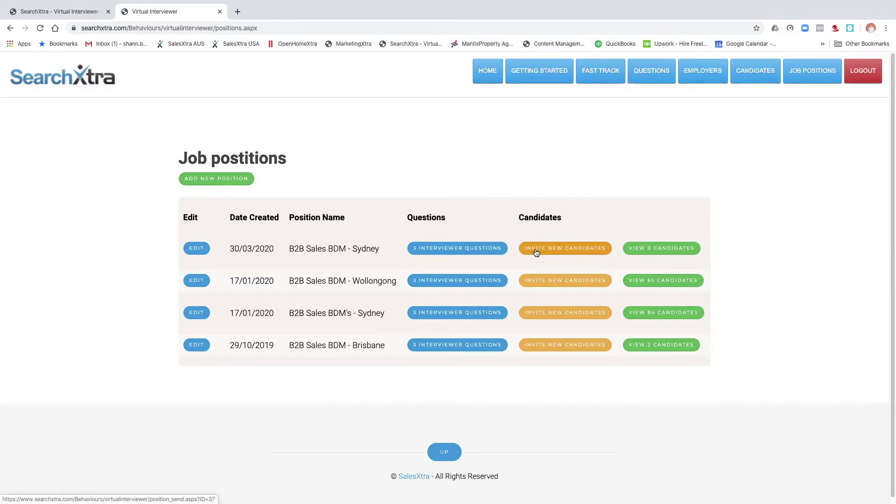
Step: Open the B2B Sales BDM - Sydney invitation template and review its ##NAME##, ##USERNAME## and ##PASSWORD## placeholders
click(536, 253)
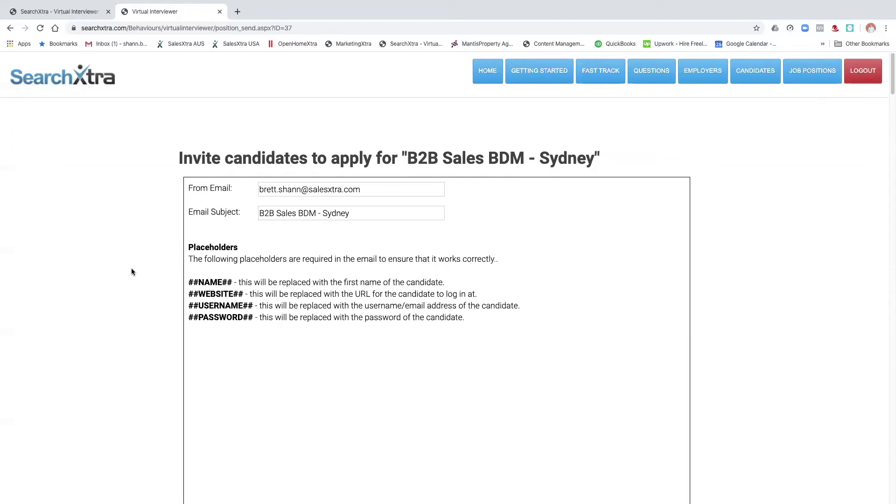
scroll(131, 271, down, 3)
scroll(132, 272, down, 4)
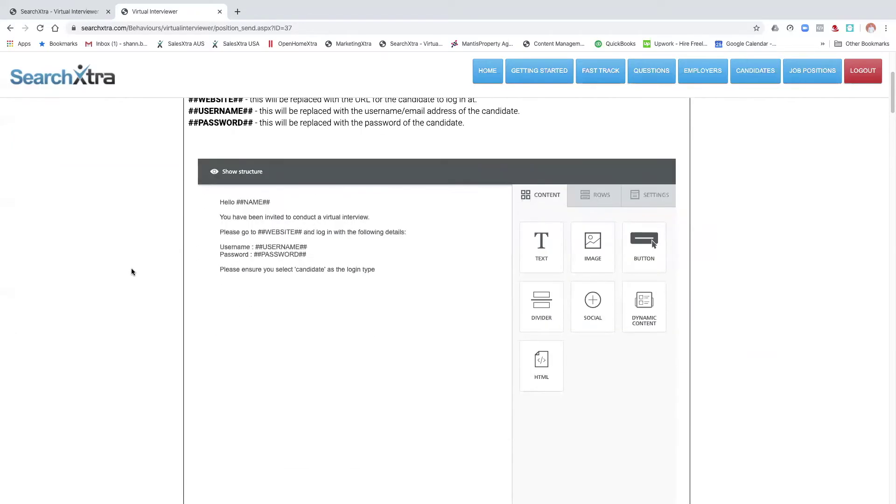
scroll(132, 272, up, 4)
scroll(131, 272, up, 1)
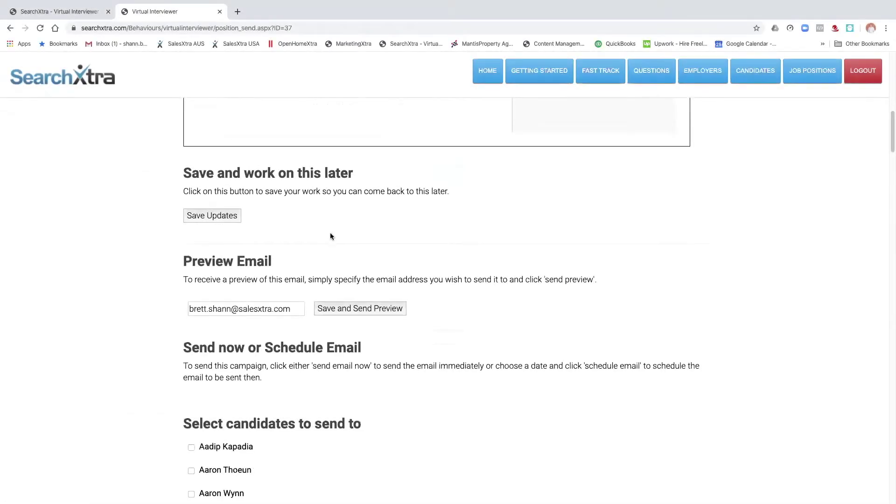
Step: Tick the one candidate in the list and send the invitation email immediately
scroll(138, 277, down, 7)
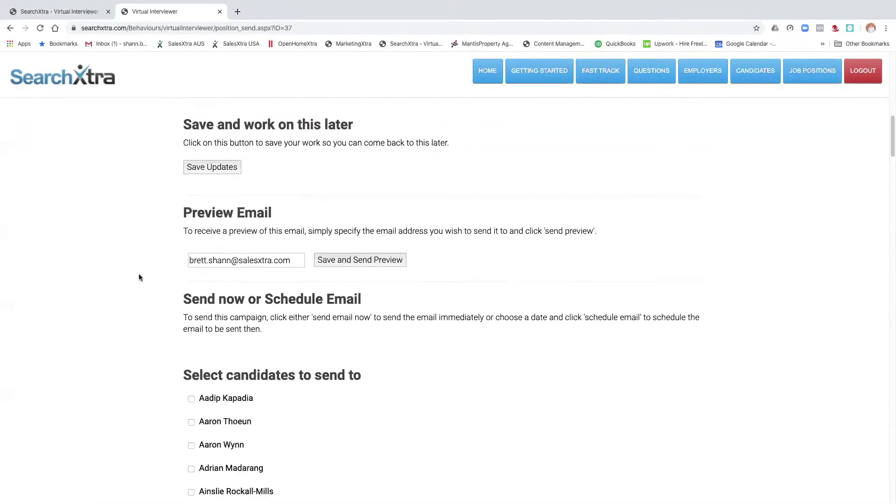
scroll(139, 278, down, 3)
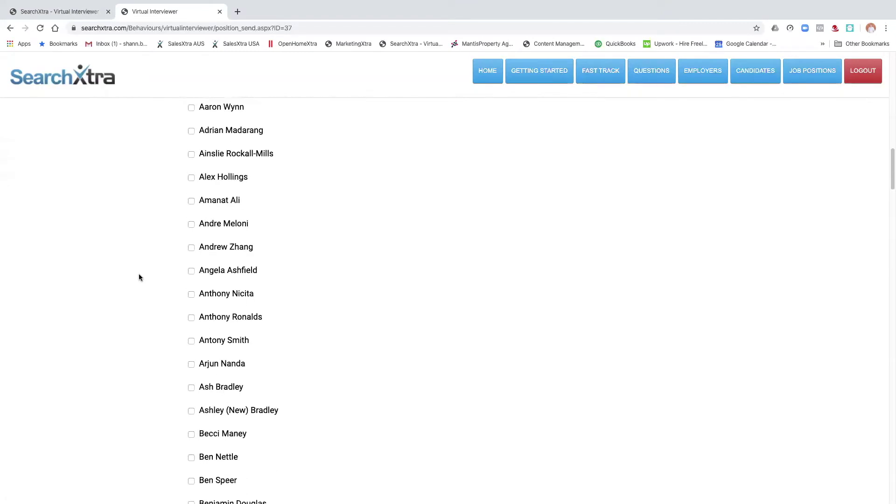
scroll(139, 277, down, 2)
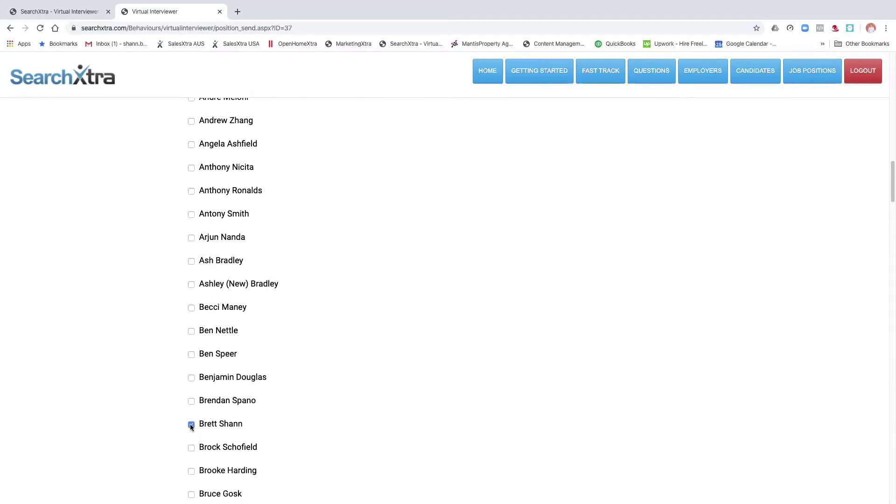
scroll(234, 424, down, 14)
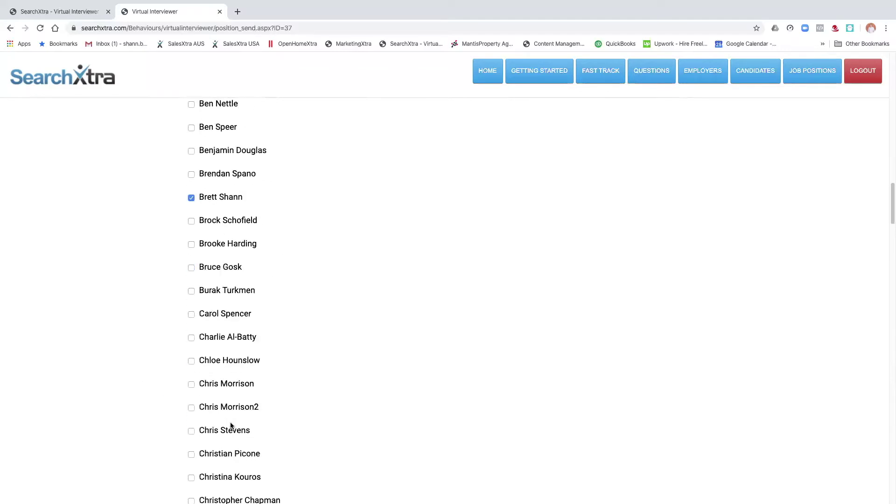
scroll(229, 424, down, 20)
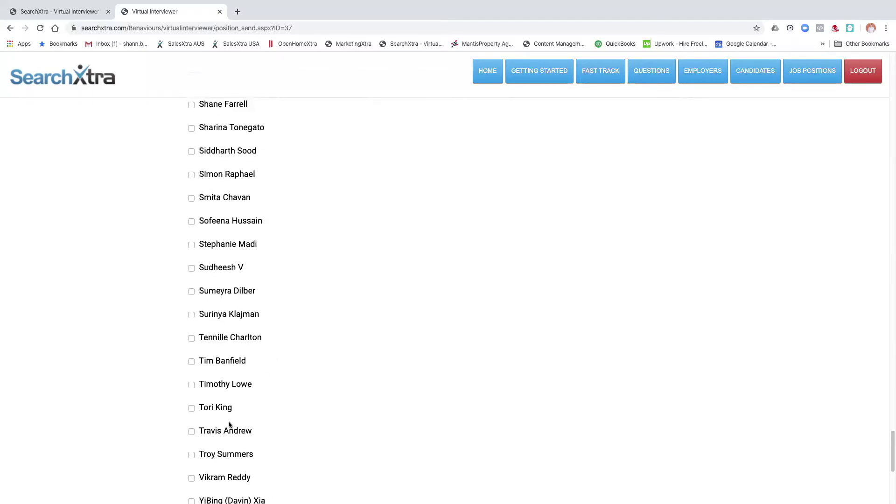
click(216, 321)
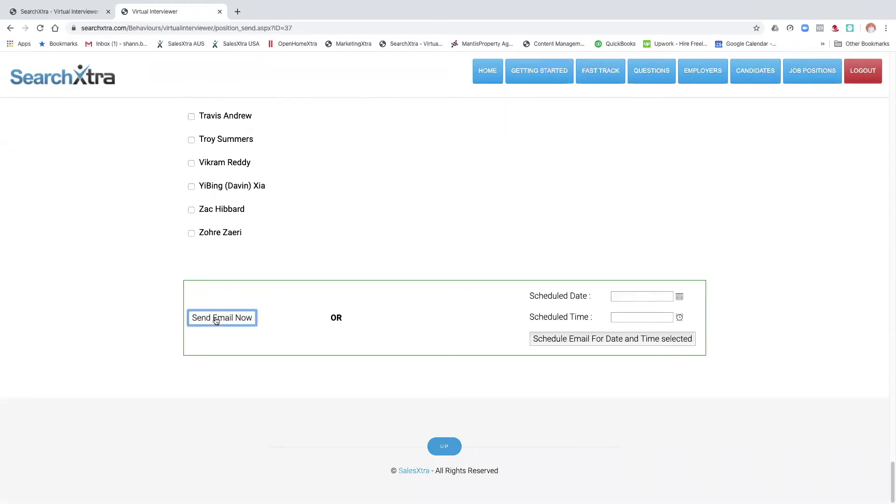
click(214, 318)
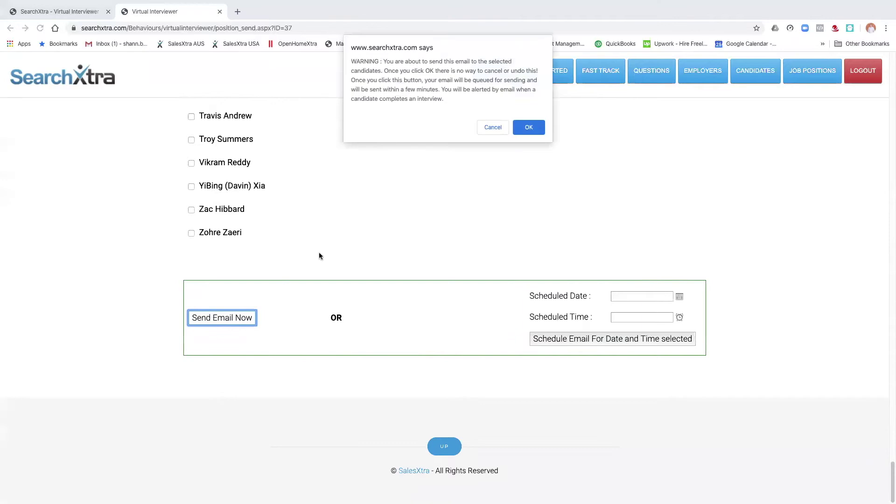
Step: Confirm the send, then open the new B2B Sales BDM - Sydney invitation in the Outlook inbox
click(529, 129)
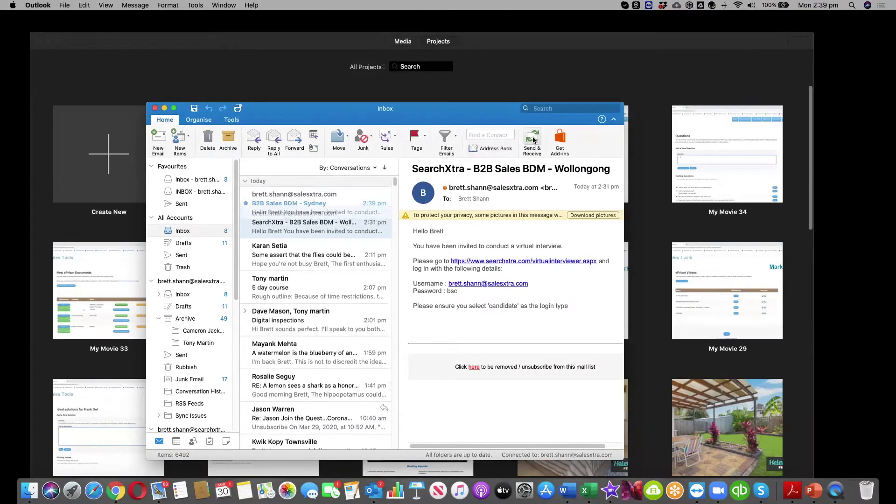
click(283, 200)
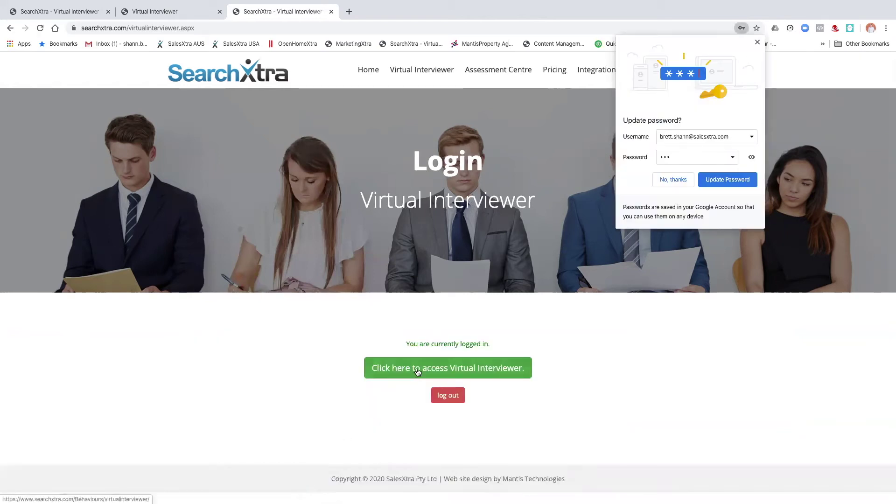
Step: Follow 'Click here to access Virtual Interviewer' into the candidate area
click(418, 372)
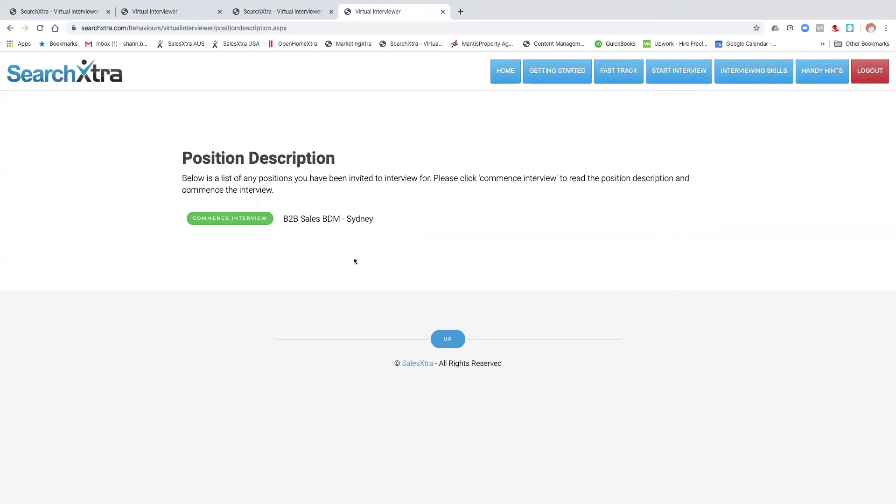
Step: Commence the B2B Sales BDM - Sydney interview and continue past the position description to Question 1
click(251, 222)
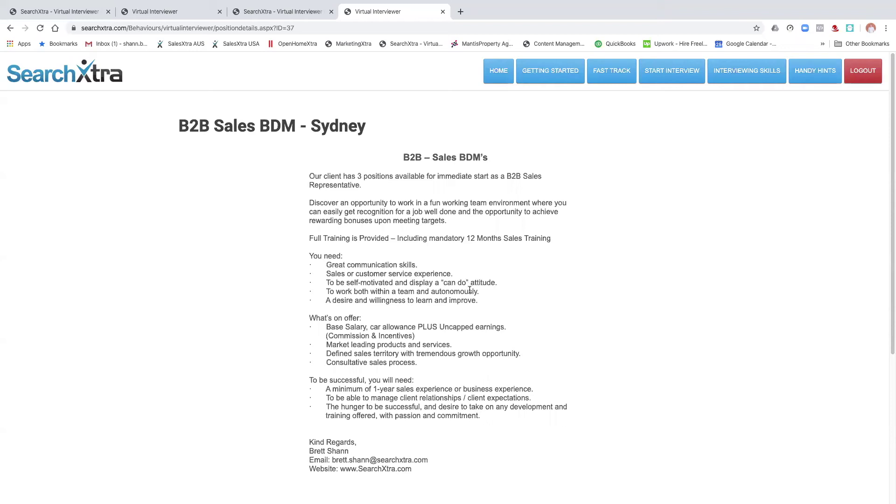
scroll(469, 290, down, 5)
click(204, 369)
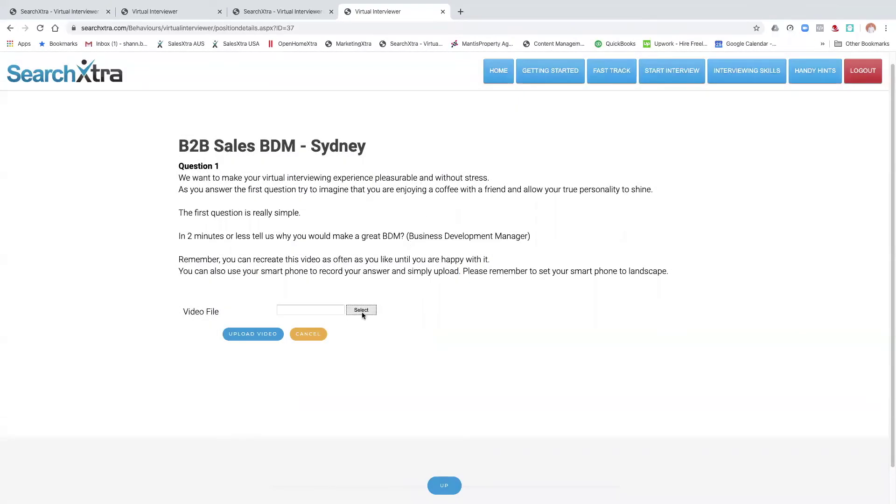
Step: Try browsing for an mp4 answer file, then choose to record Question 1 via the webcam instead
click(362, 311)
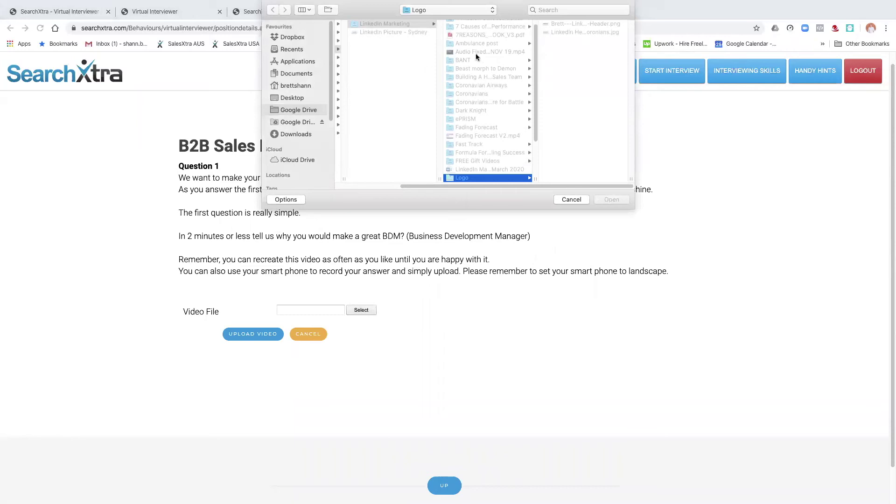
click(476, 52)
click(612, 199)
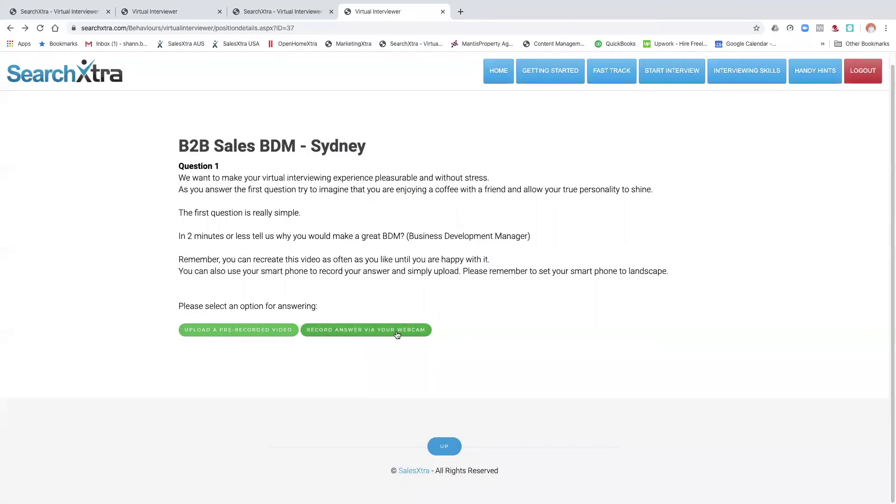
click(379, 331)
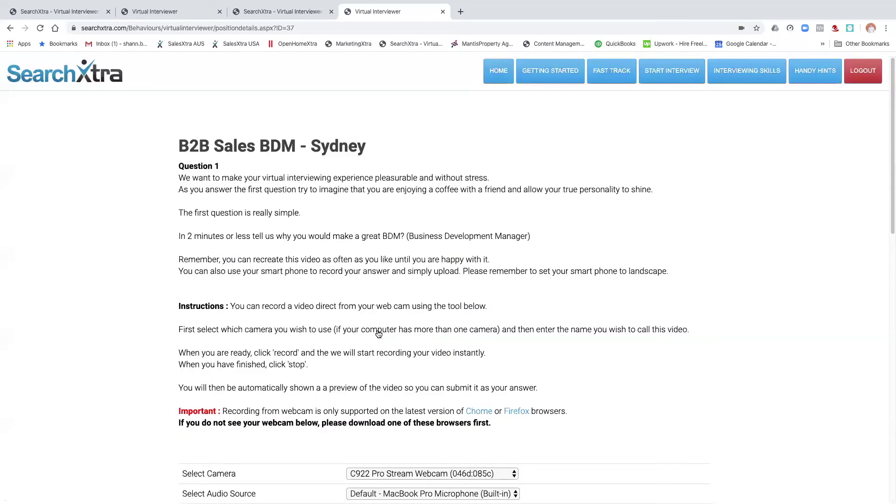
Step: Record a 5-second webcam answer to Question 1
scroll(379, 333, down, 6)
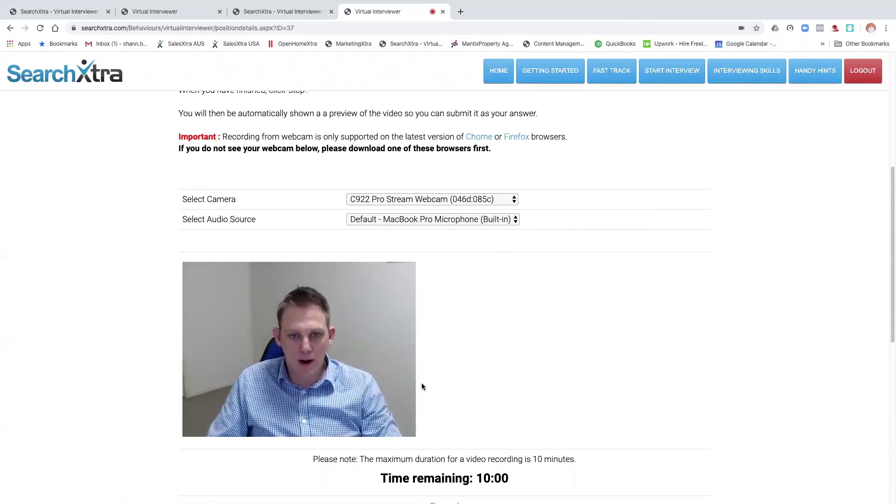
scroll(422, 387, down, 3)
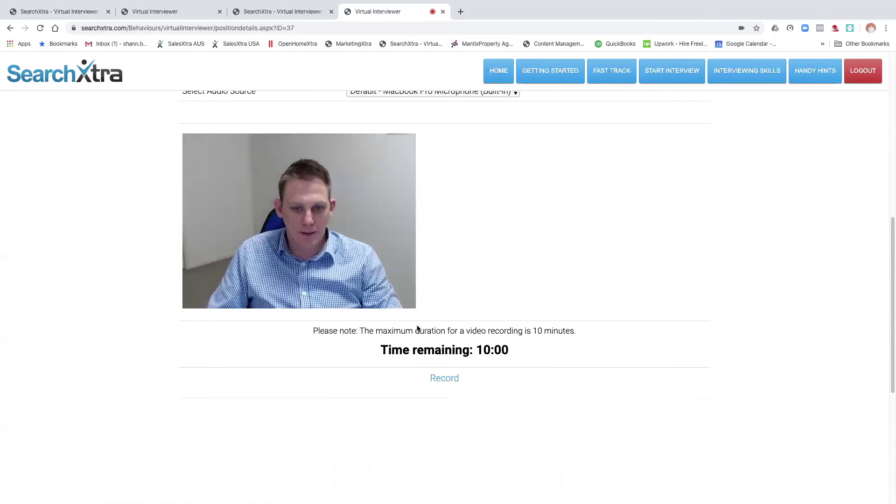
click(443, 380)
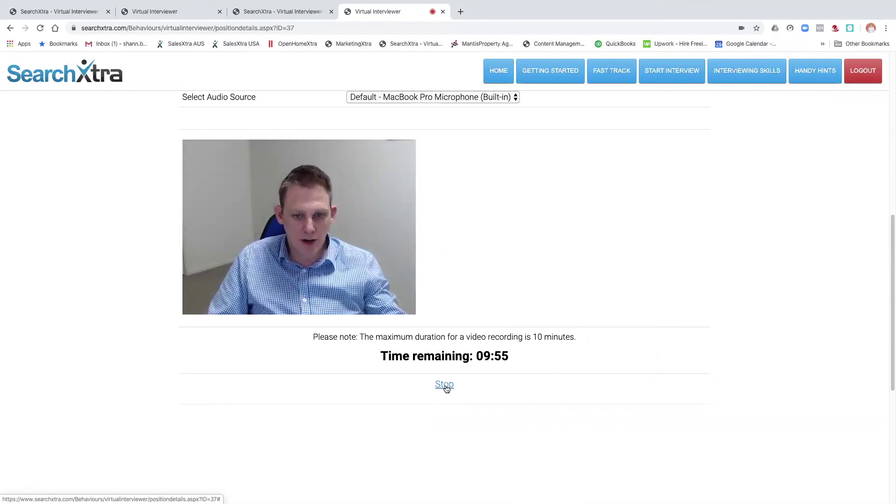
click(445, 386)
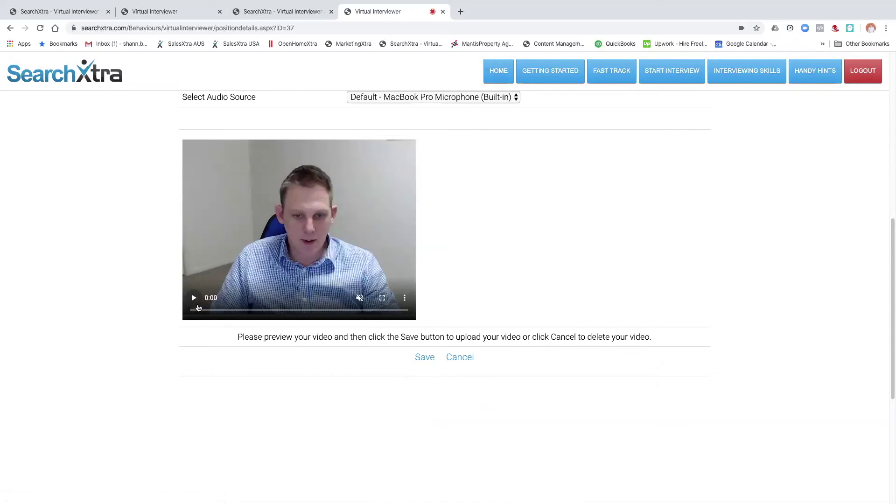
Step: Preview the recorded answer's playback, then save it
click(194, 299)
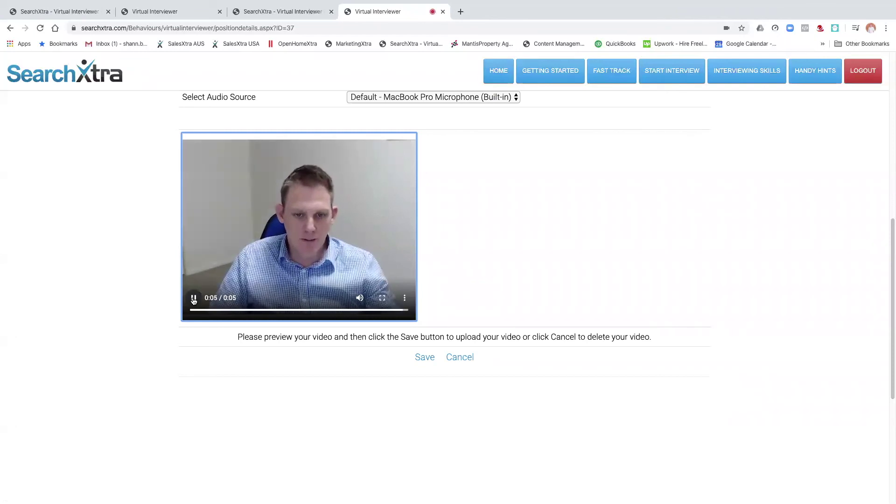
click(194, 298)
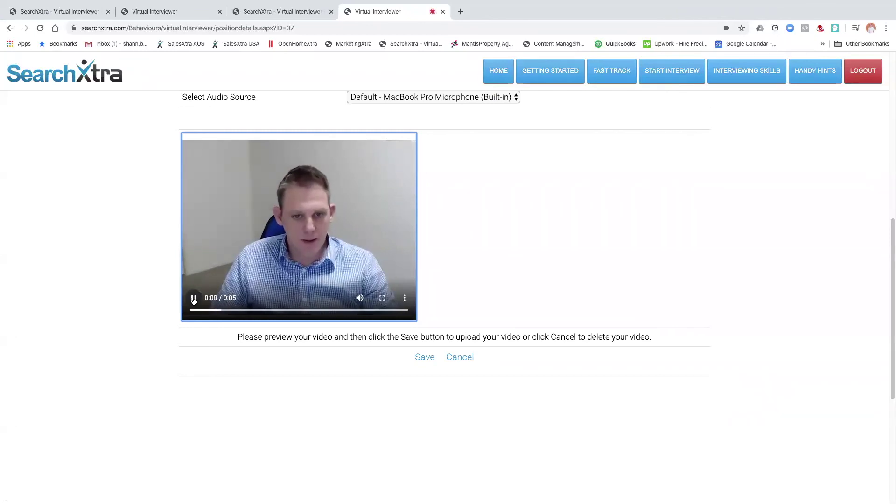
click(194, 299)
click(426, 359)
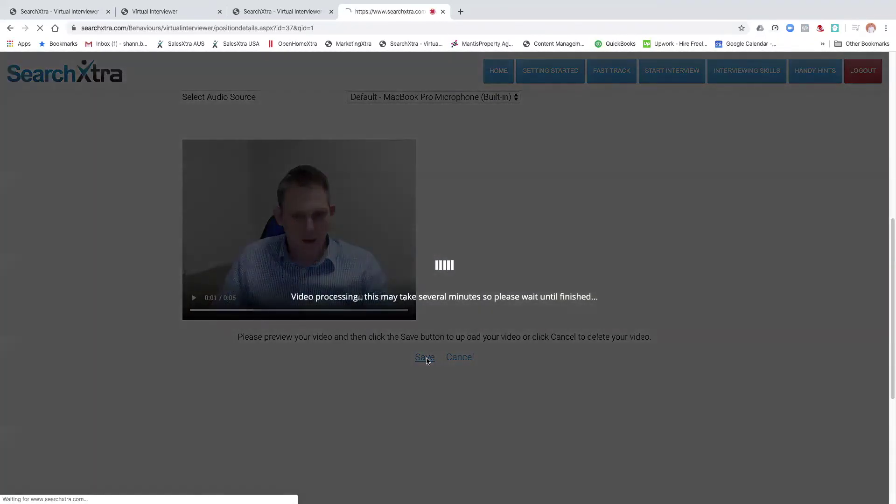